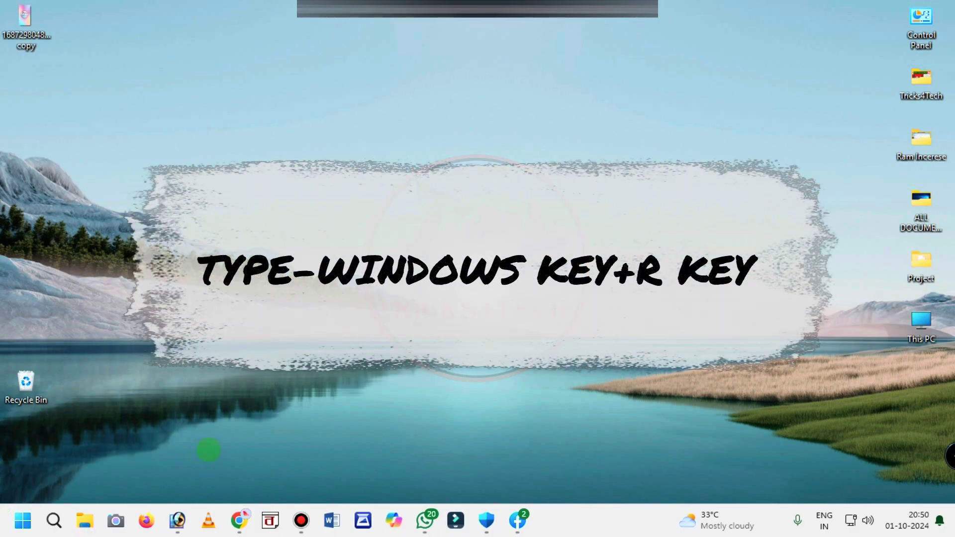
- Open the Windows Update settings by running the command "control update" from the Run dialog
key("super+r")
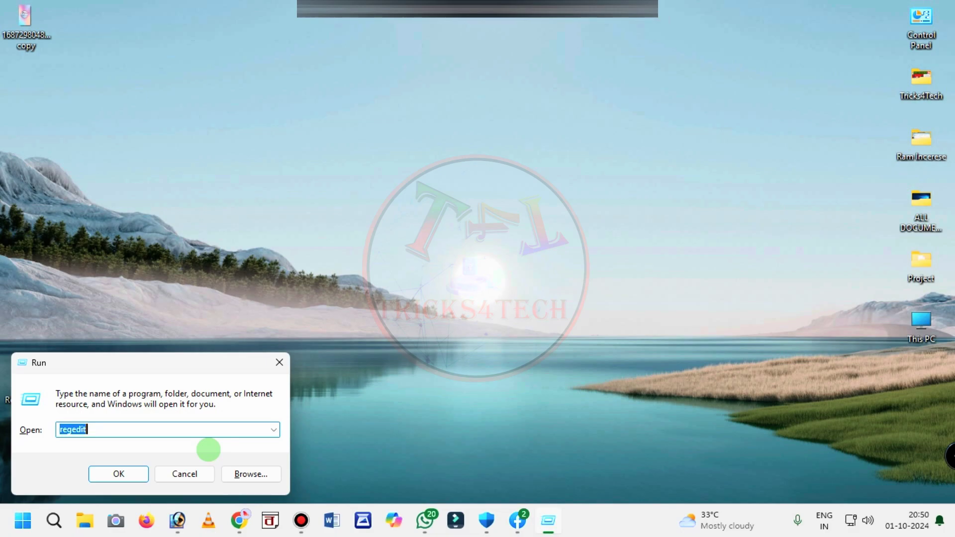
key("BackSpace")
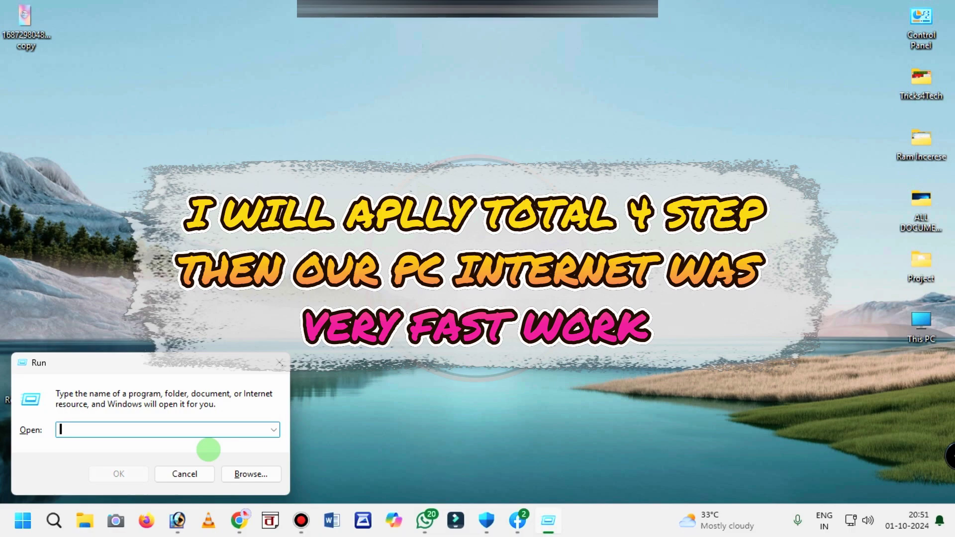
type("con")
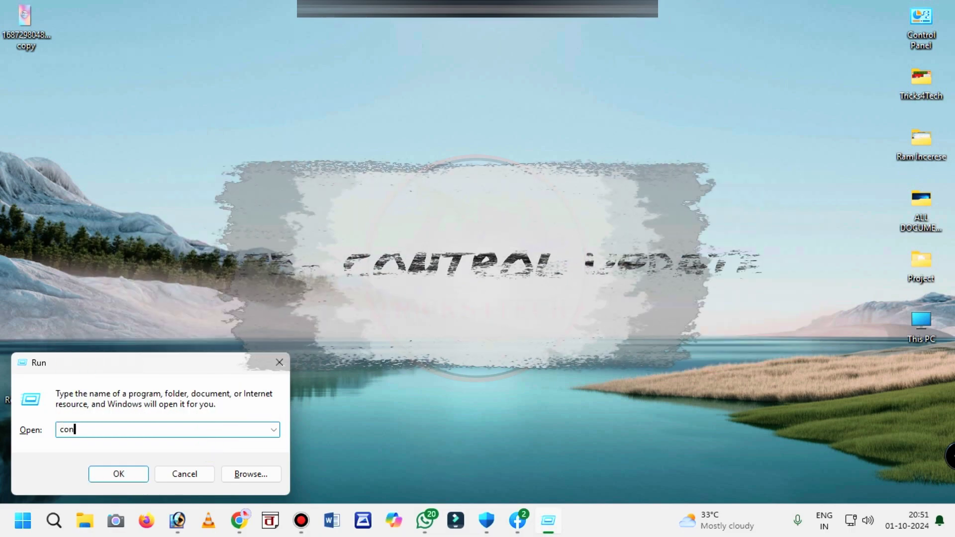
type("trol ")
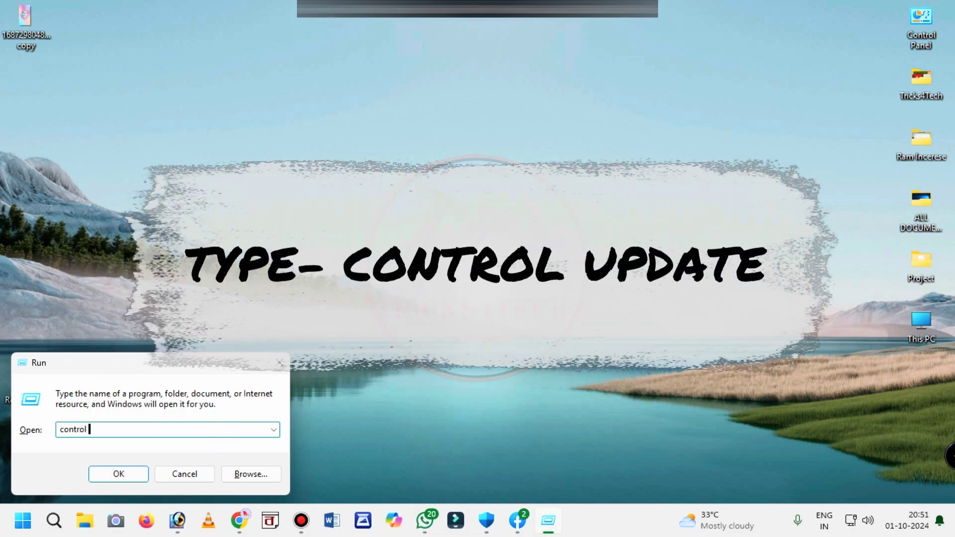
type("update")
left_click(120, 470)
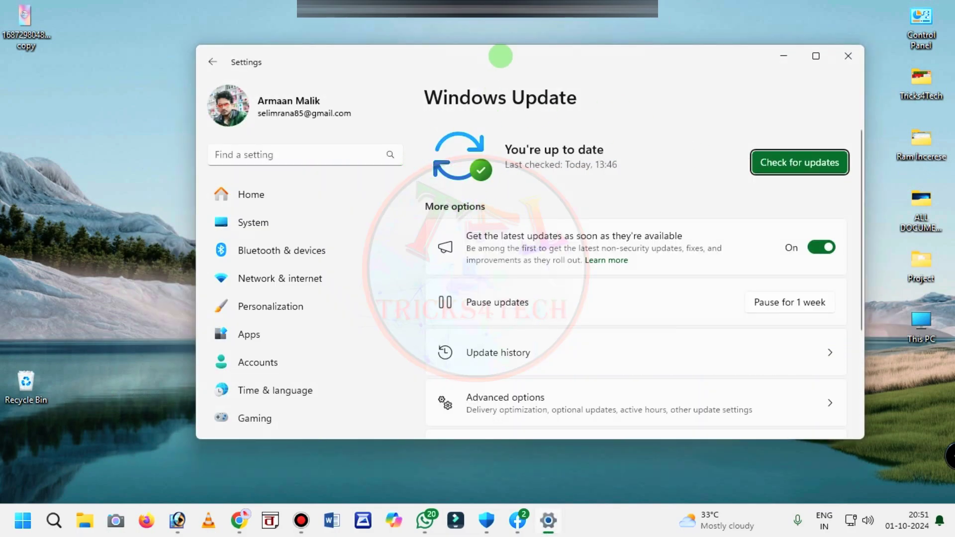
- Maximize the Windows Update settings window and open Delivery Optimization within the advanced options
mouse_move(496, 55)
left_mouse_down()
mouse_move(535, 61)
mouse_move(502, 56)
left_mouse_up()
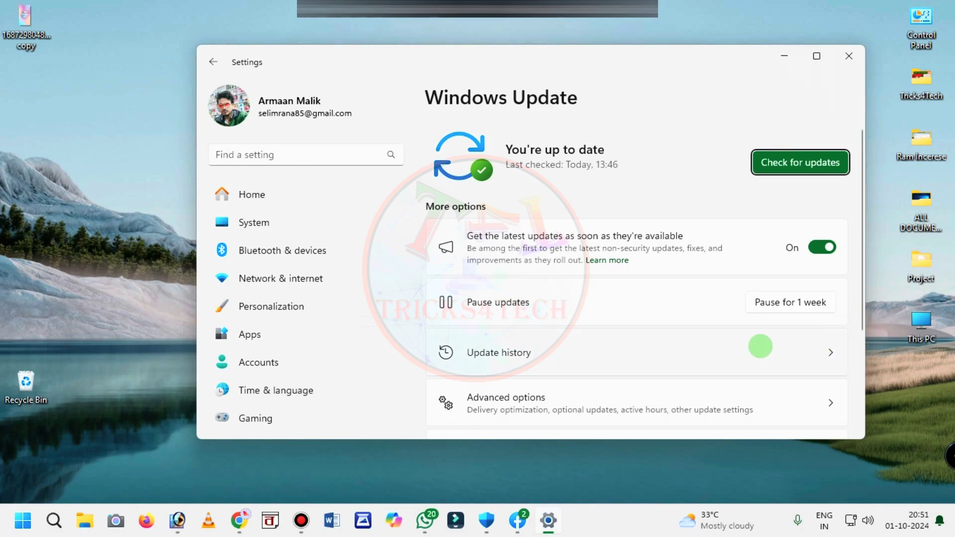
left_click_drag(860, 245, 854, 355)
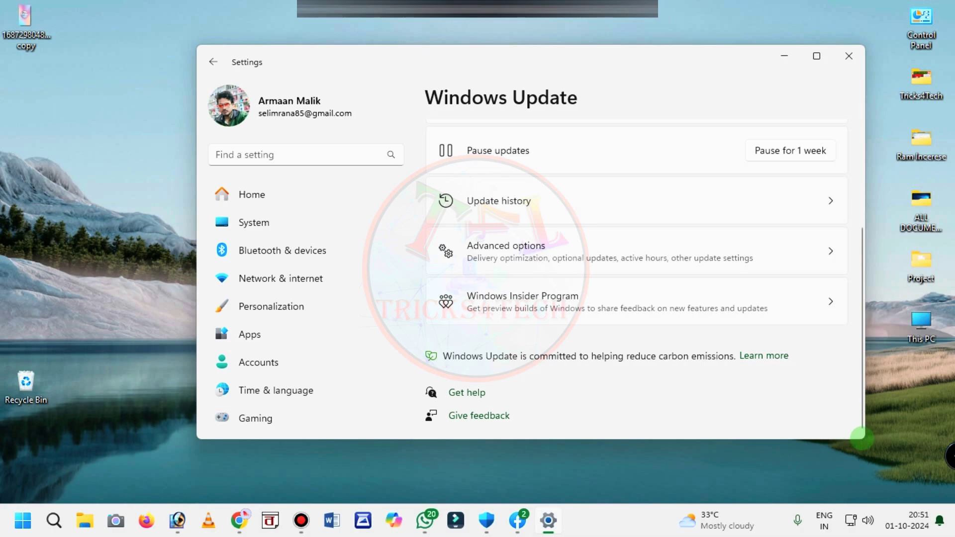
key("super+Up")
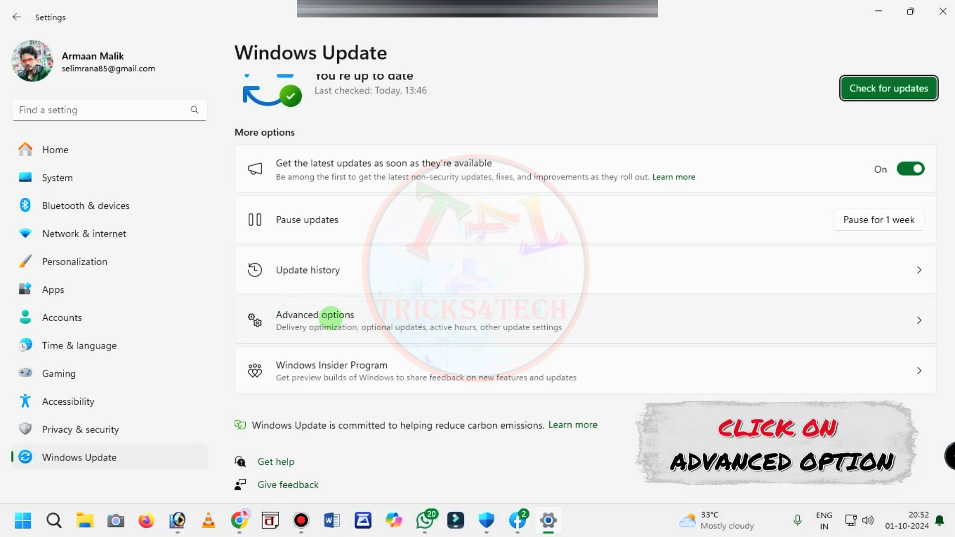
left_click(309, 314)
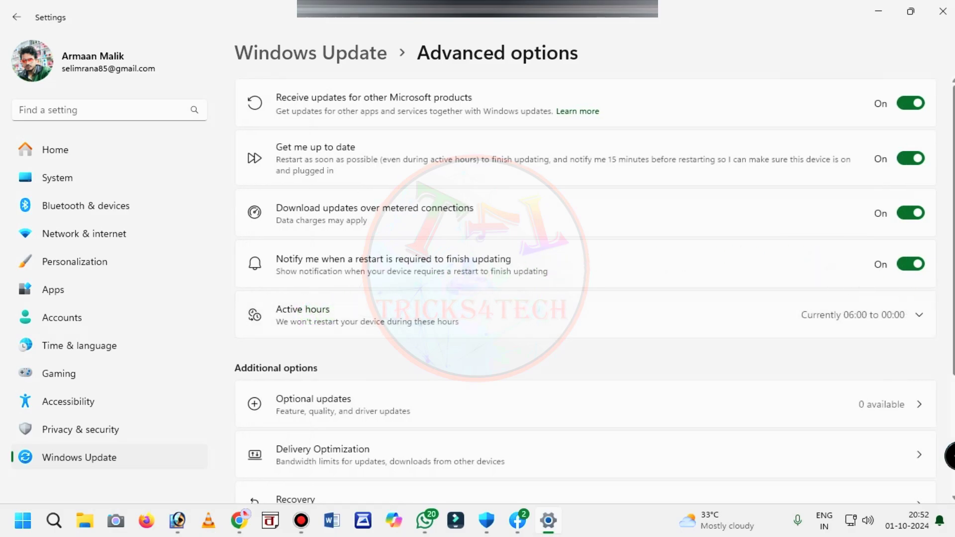
scroll(782, 320, "down", 3)
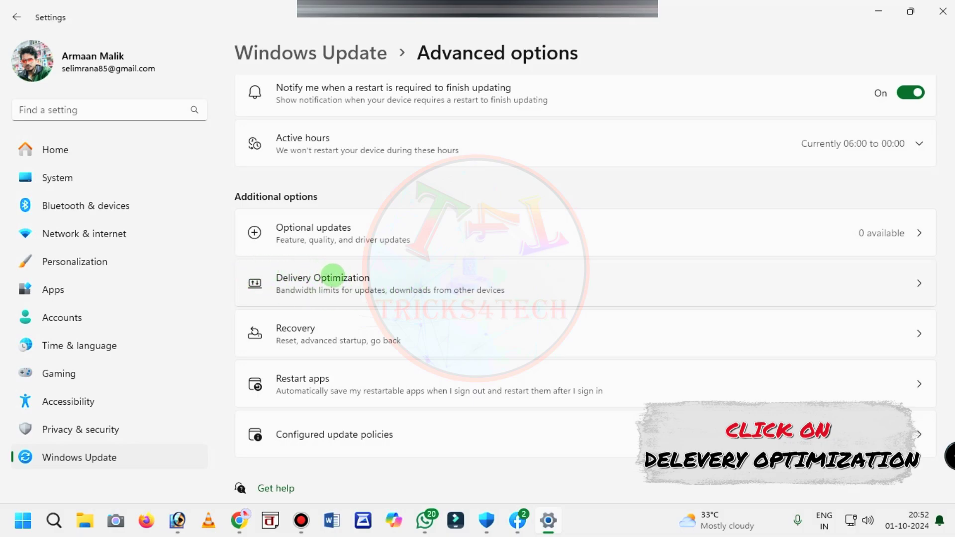
left_click(333, 277)
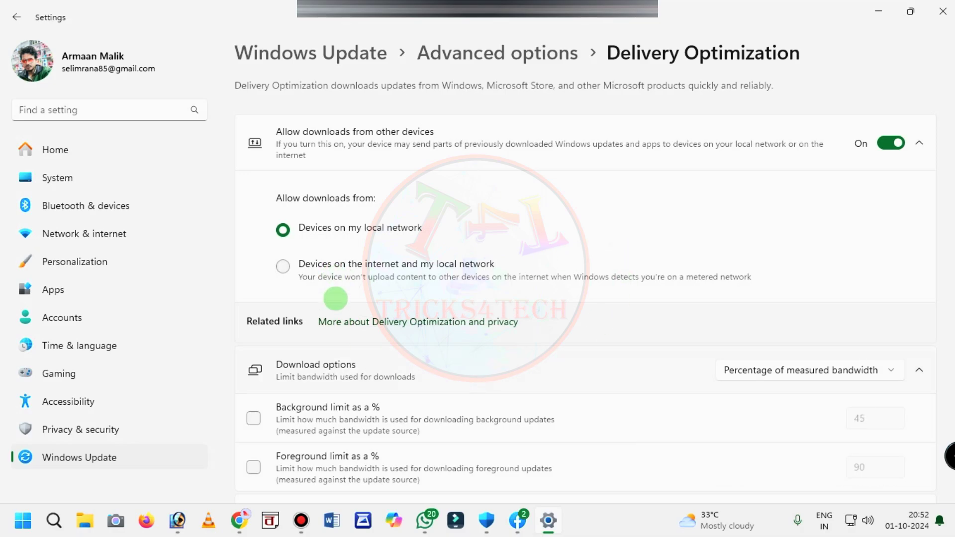
- Collapse the download options and turn off "Allow downloads from other devices" in Delivery Optimization
scroll(861, 298, "down", 3)
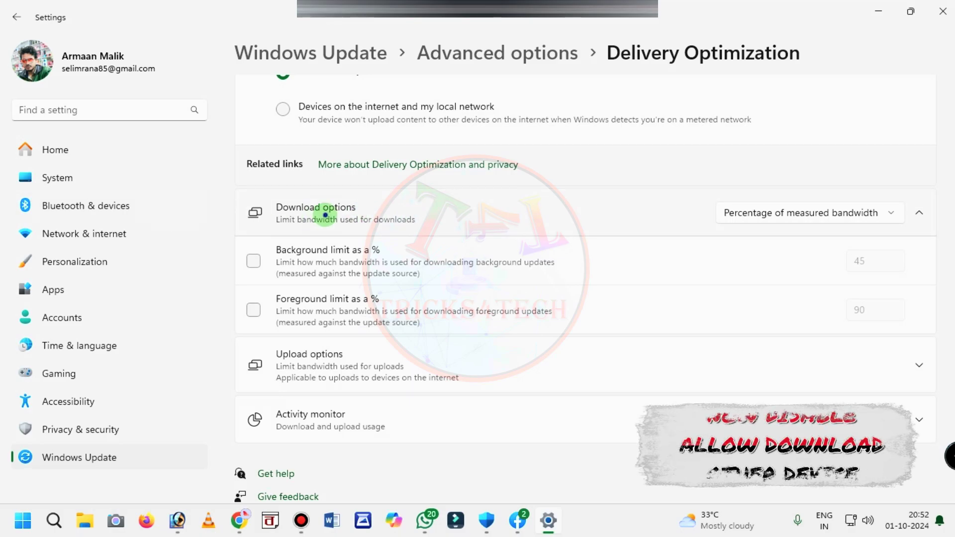
left_click(323, 213)
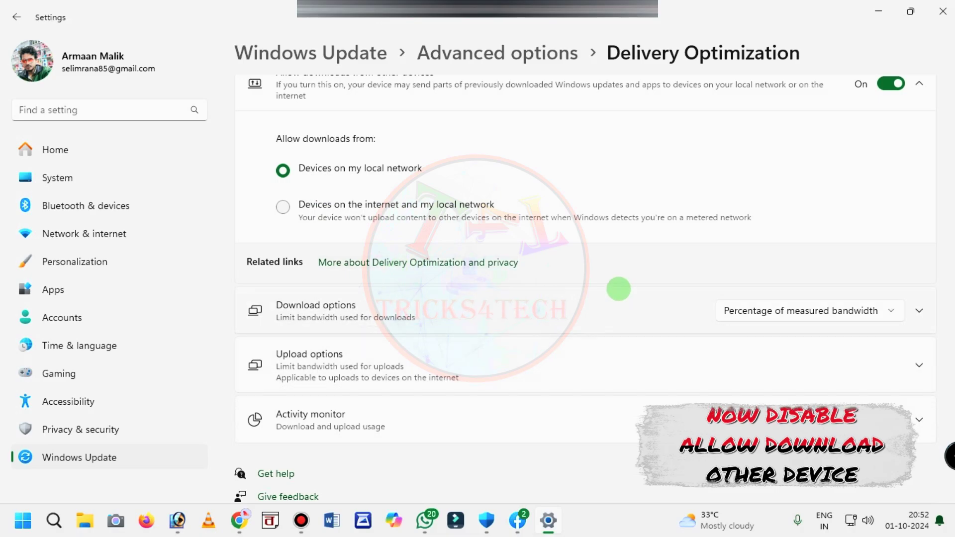
scroll(447, 250, "up", 2)
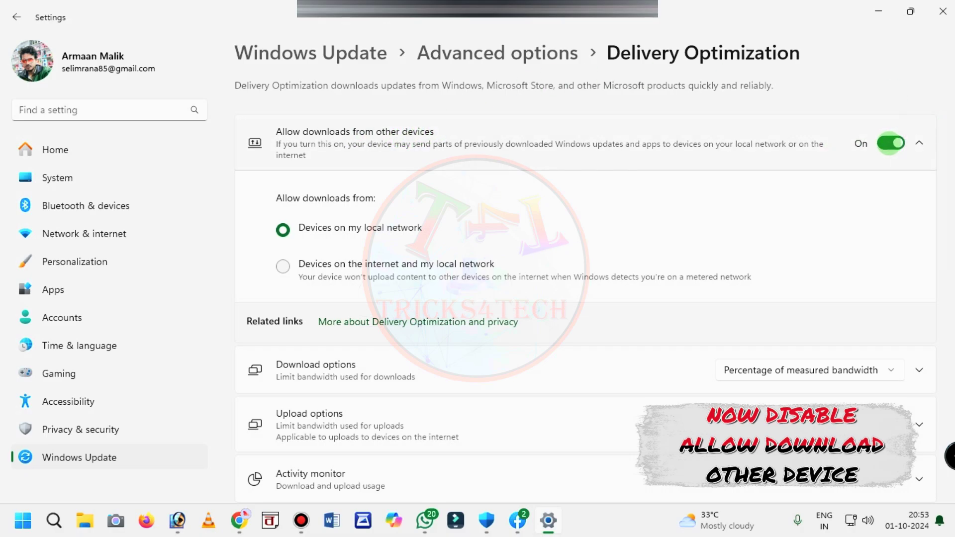
left_click(881, 143)
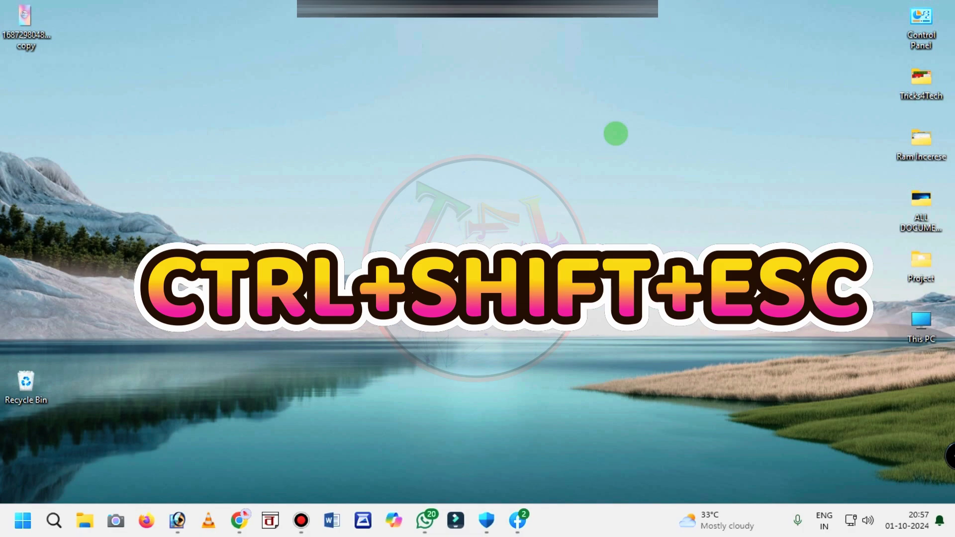
- Open Task Manager and reposition its window on the desktop
key("ctrl+shift+Escape")
left_click_drag(580, 103, 686, 65)
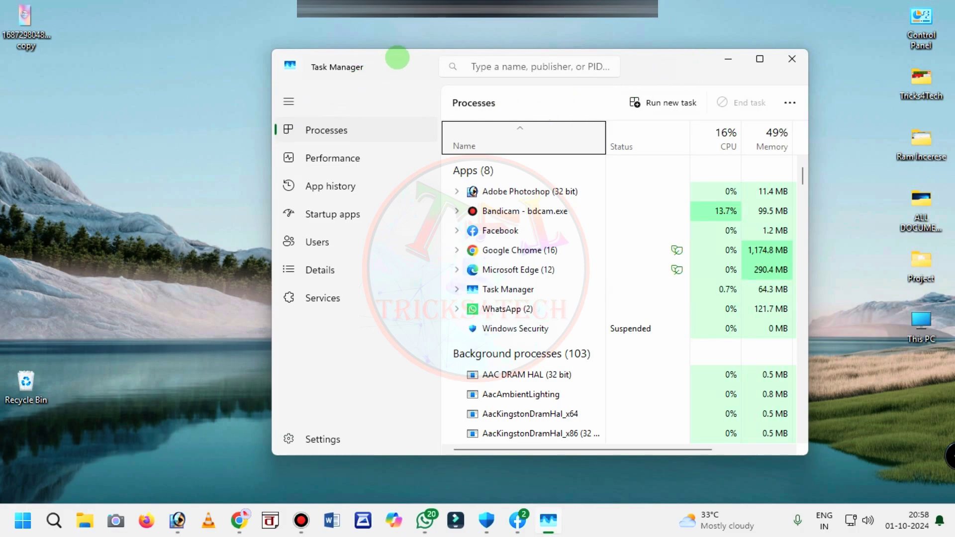
left_click_drag(397, 58, 436, 57)
left_click(829, 102)
left_click(708, 62)
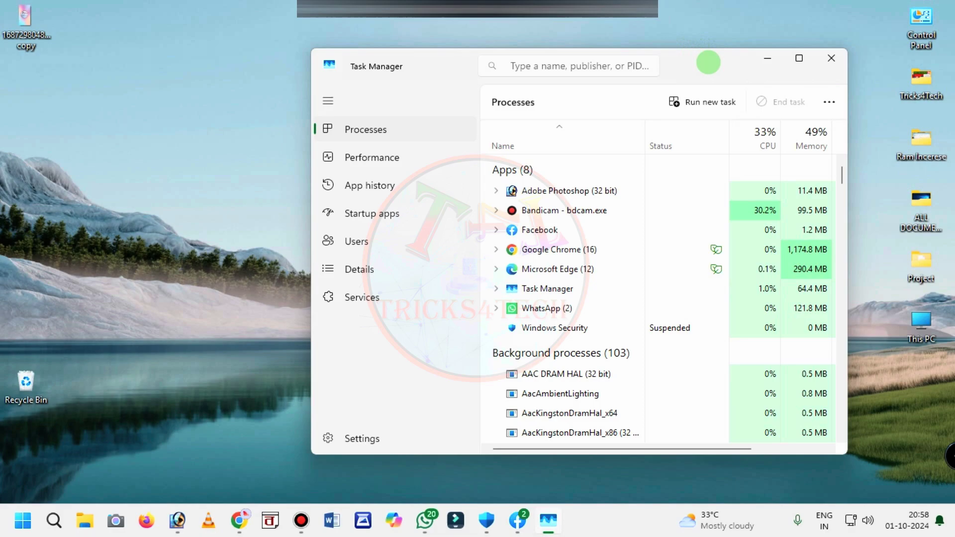
left_click_drag(708, 62, 715, 57)
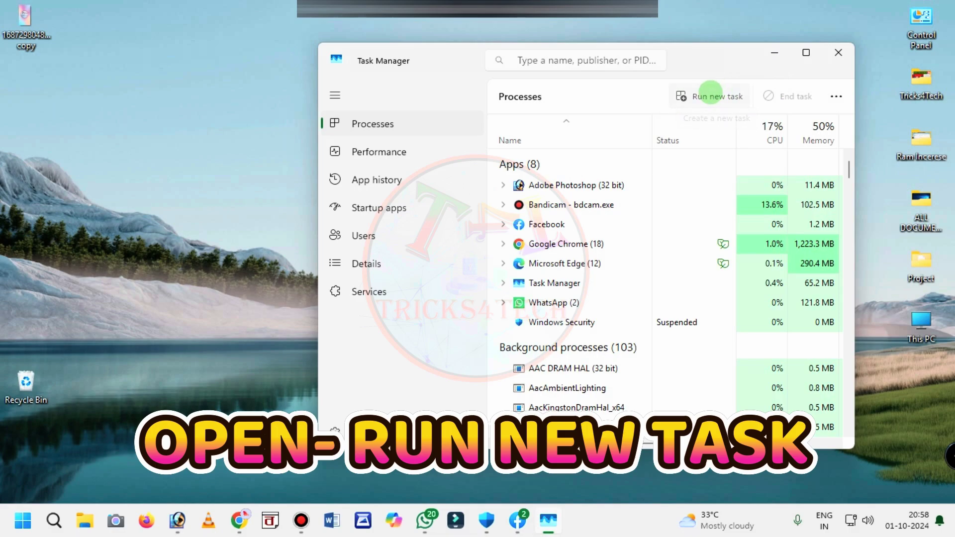
- Run "control update" as a new task from Task Manager with administrative privileges
left_click(716, 95)
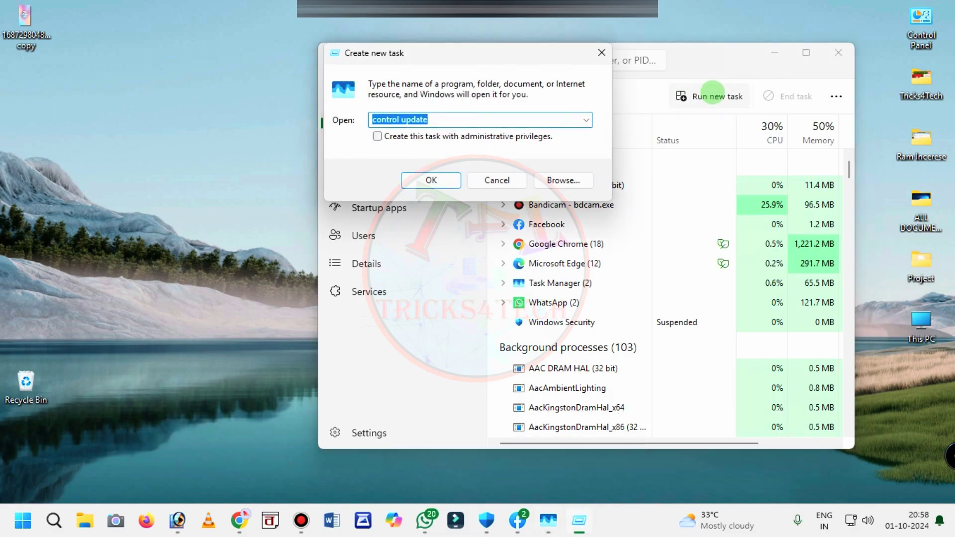
left_click_drag(492, 52, 513, 52)
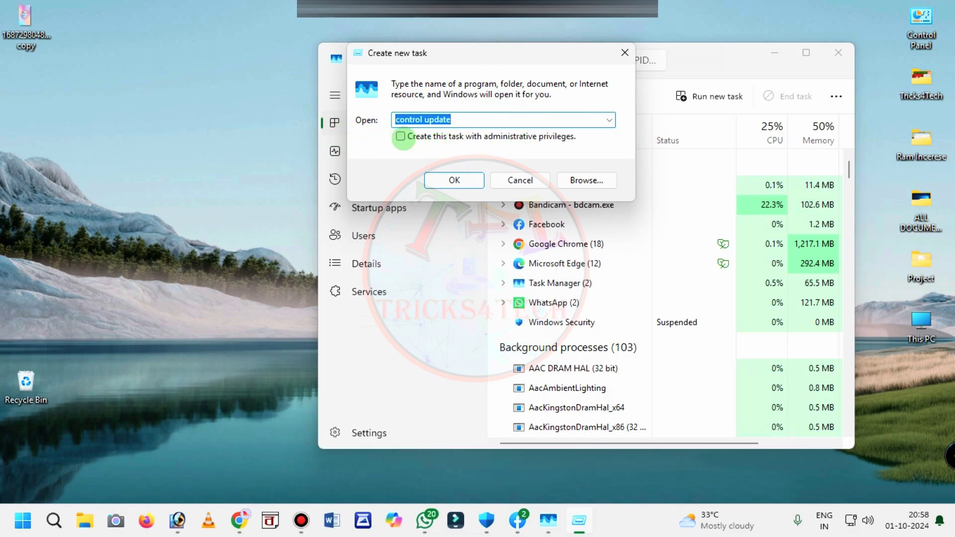
left_click(400, 136)
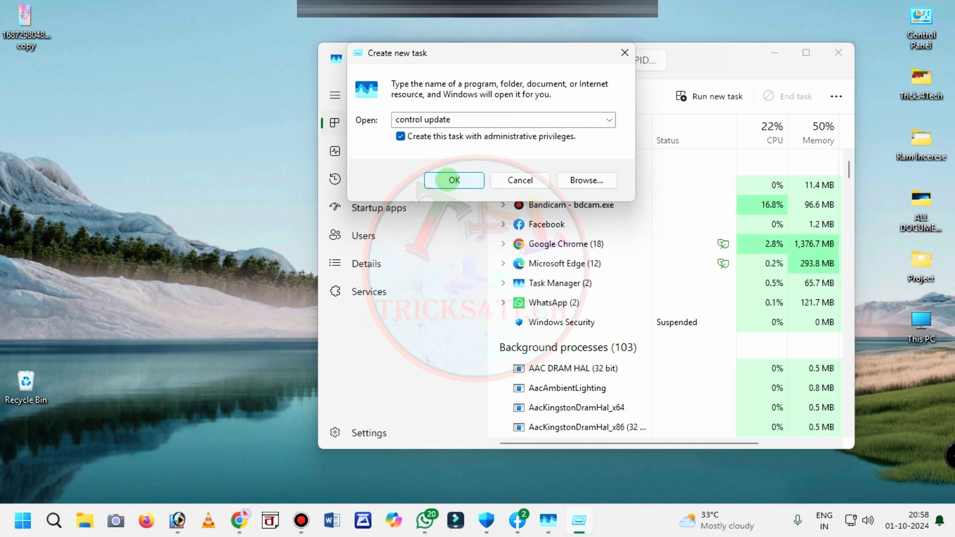
left_click(450, 180)
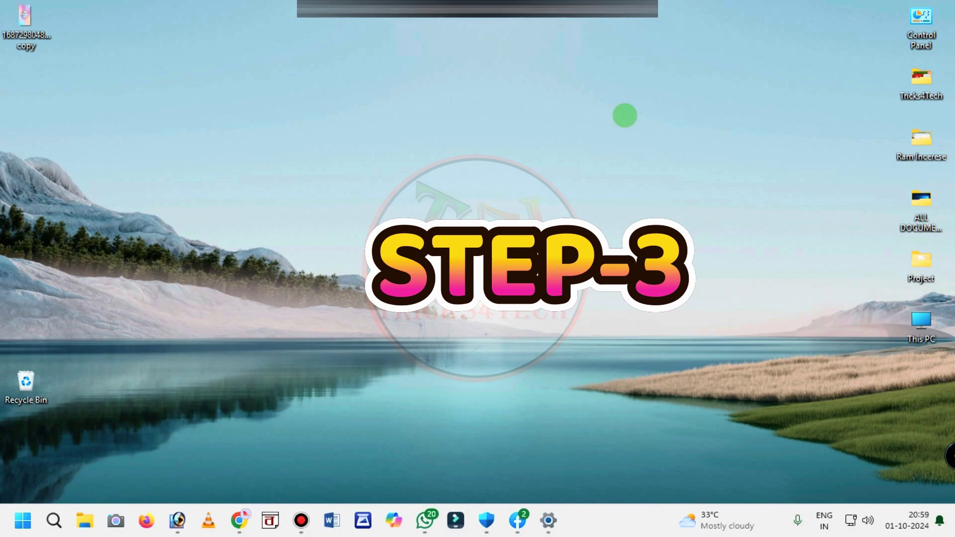
- Open the Local Group Policy Editor by running "gpedit.msc" from the Run dialog
key("super+r")
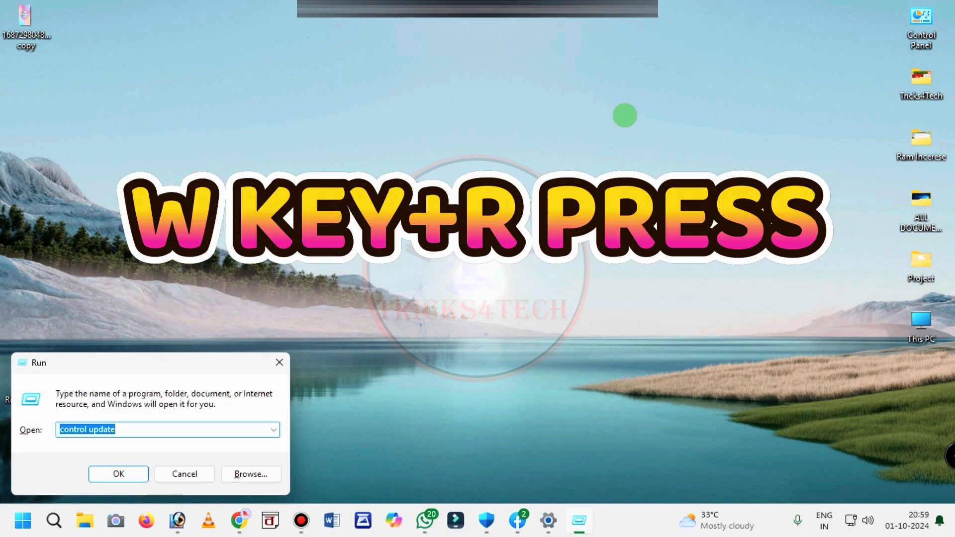
left_click_drag(149, 365, 533, 133)
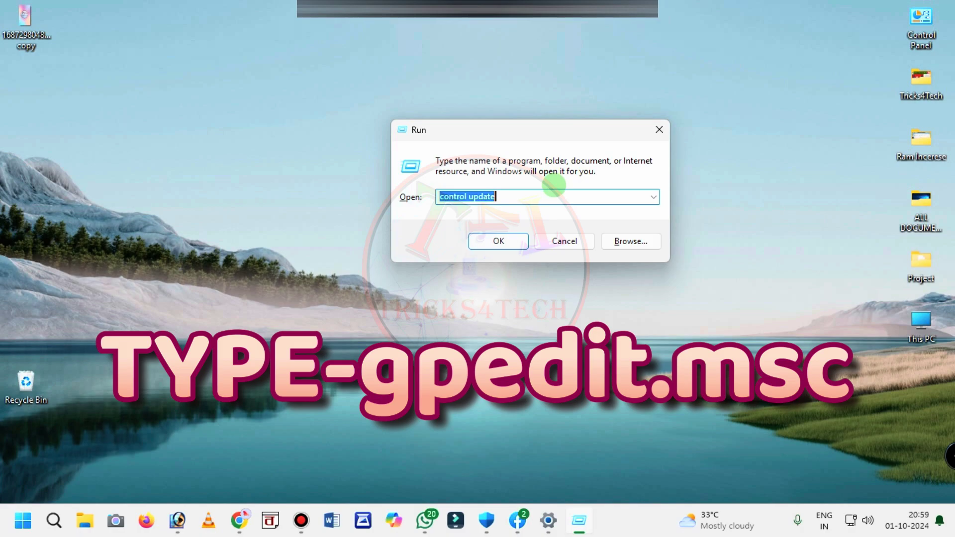
type("gpedit.msc")
key("Return")
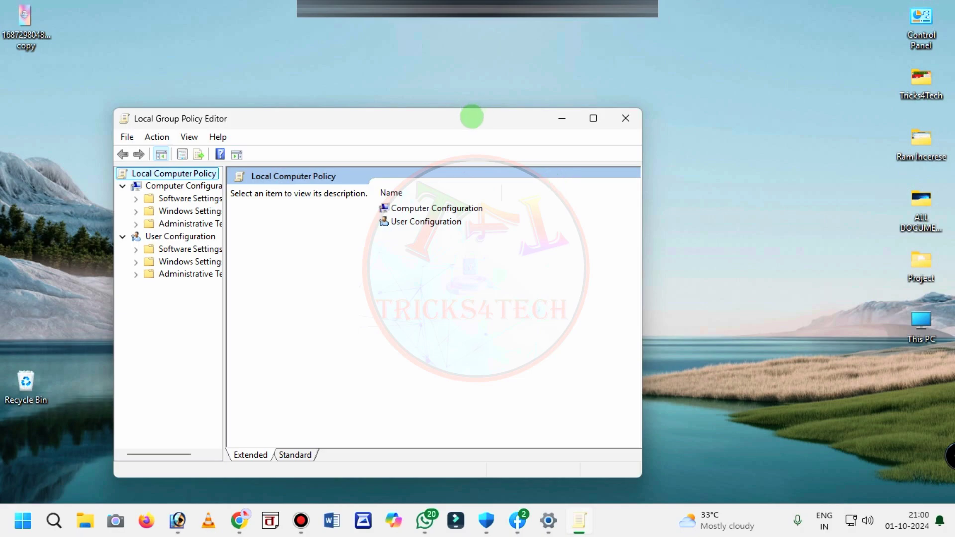
- Open the QoS Packet Scheduler policies under Computer Configuration, Administrative Templates, Network
left_click_drag(471, 114, 696, 92)
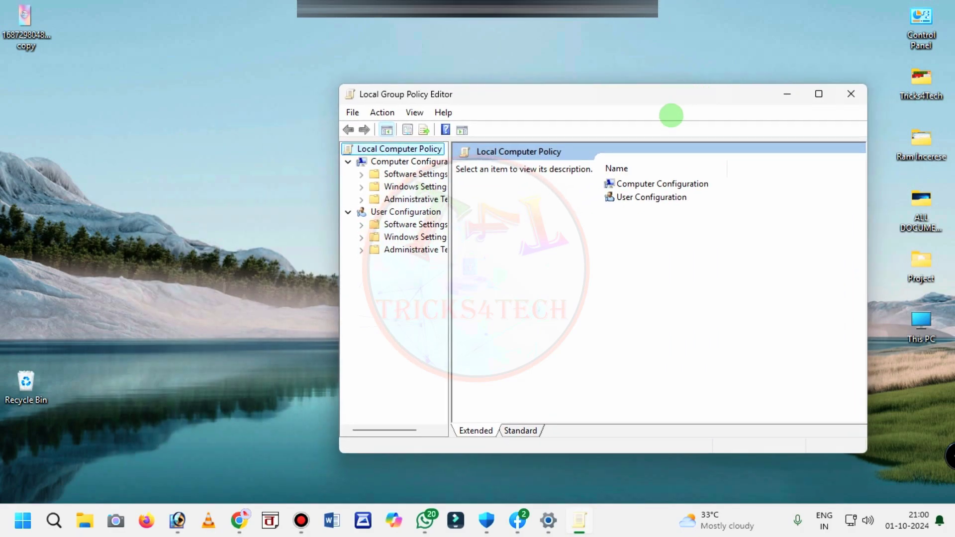
left_click_drag(608, 94, 577, 96)
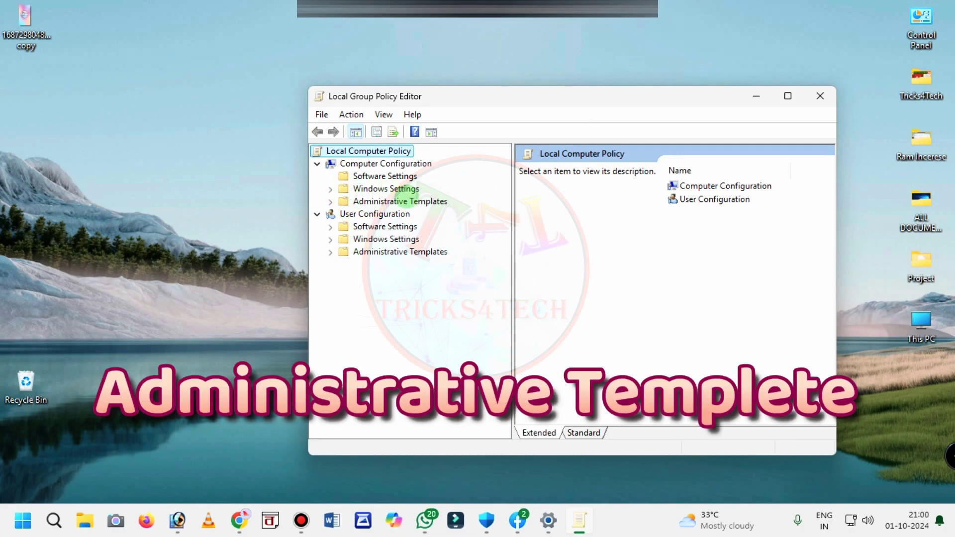
left_click(331, 201)
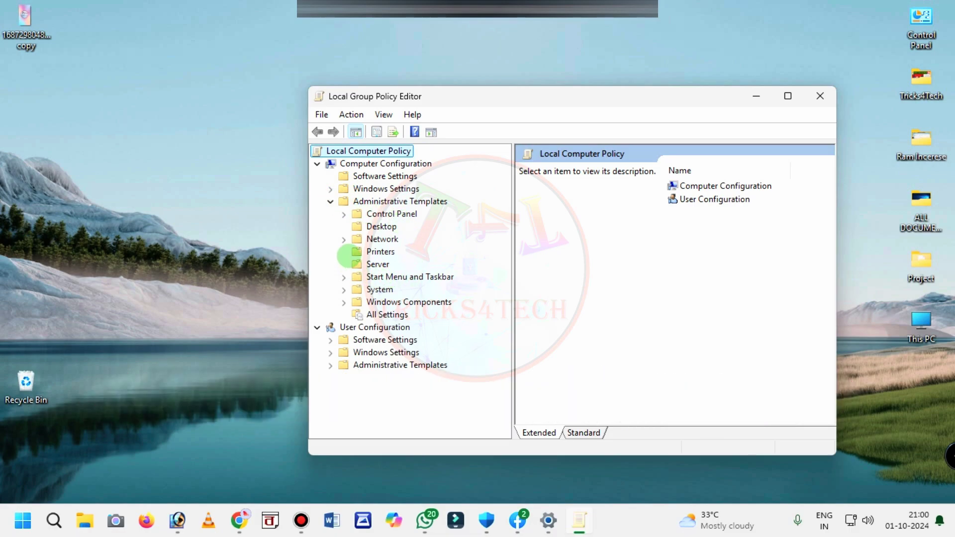
left_click(343, 240)
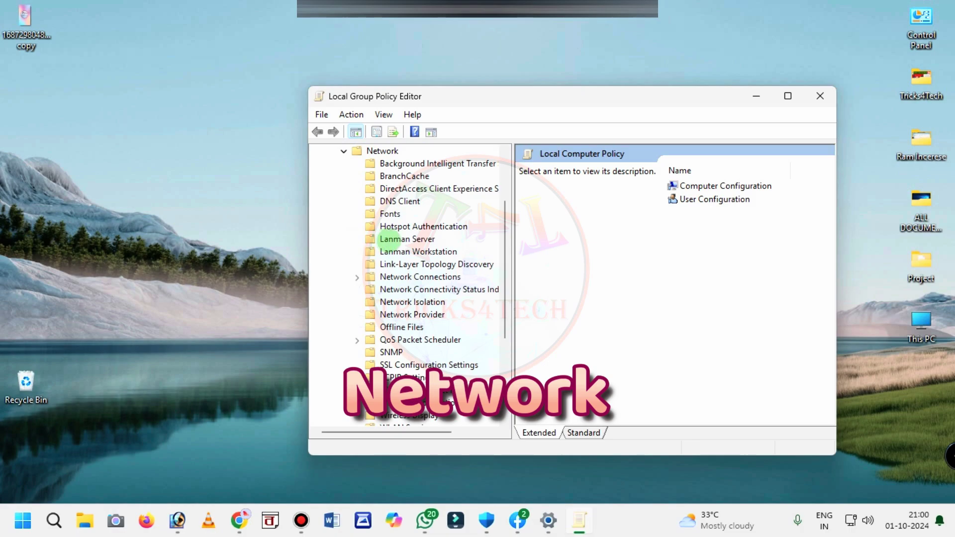
left_click_drag(505, 271, 487, 308)
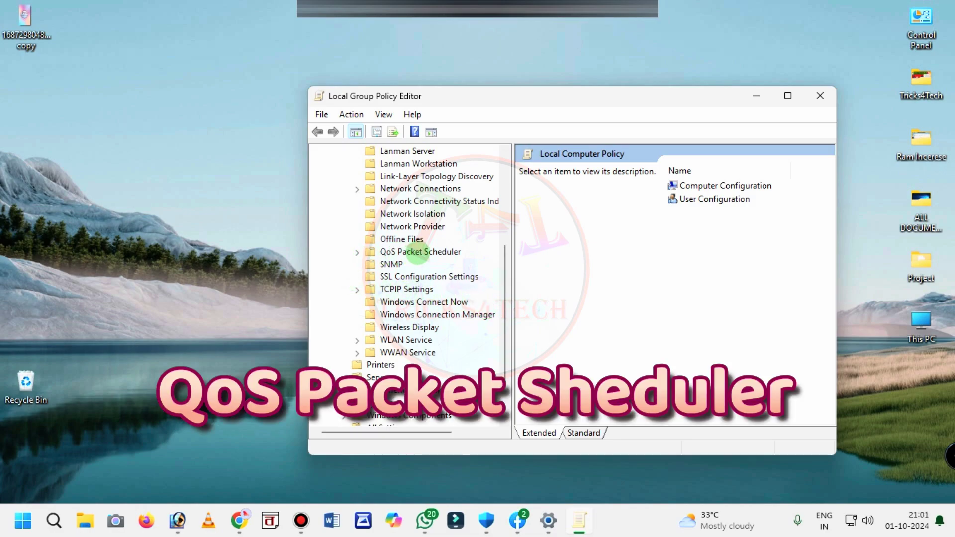
left_click(396, 252)
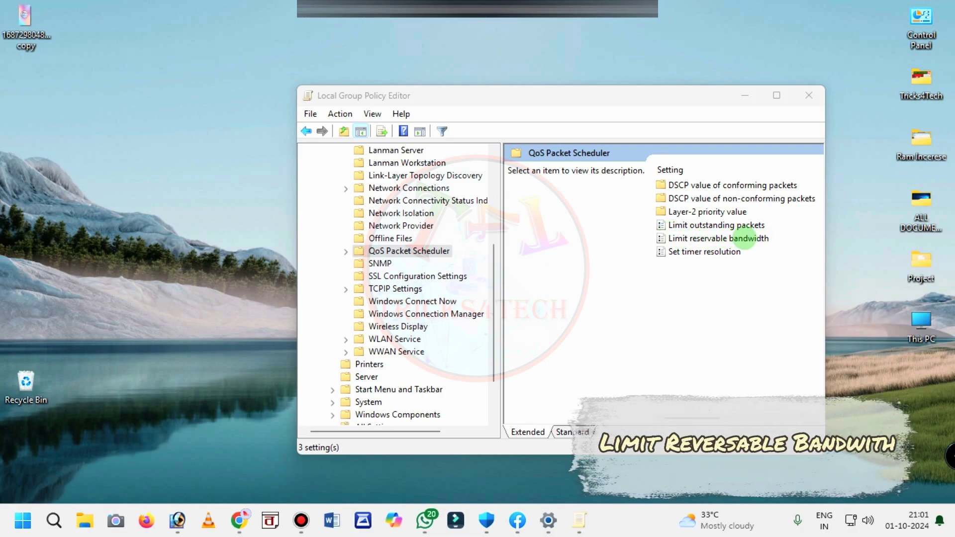
- Enable the "Limit reservable bandwidth" policy with a bandwidth limit of 0%, apply it, and close the Local Group Policy Editor
double_click(745, 239)
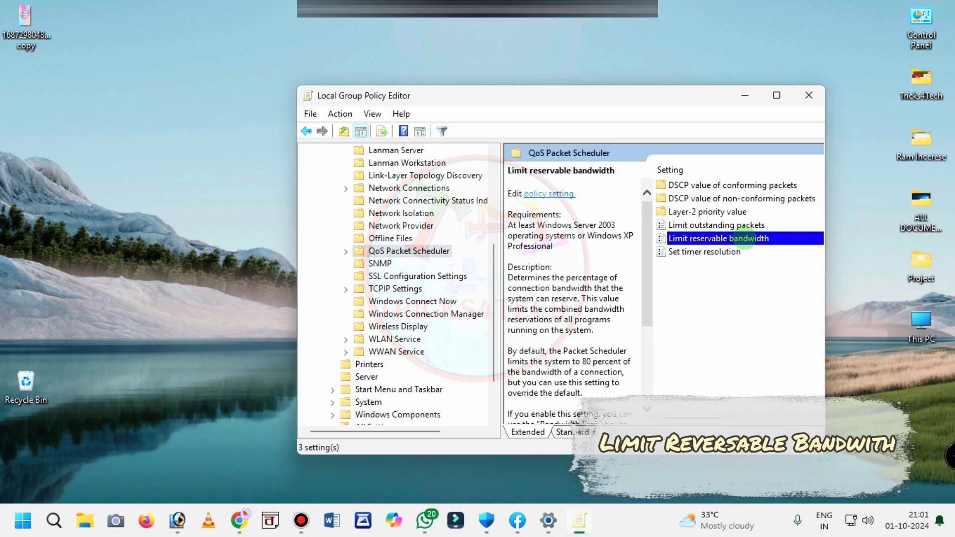
left_click_drag(221, 44, 518, 48)
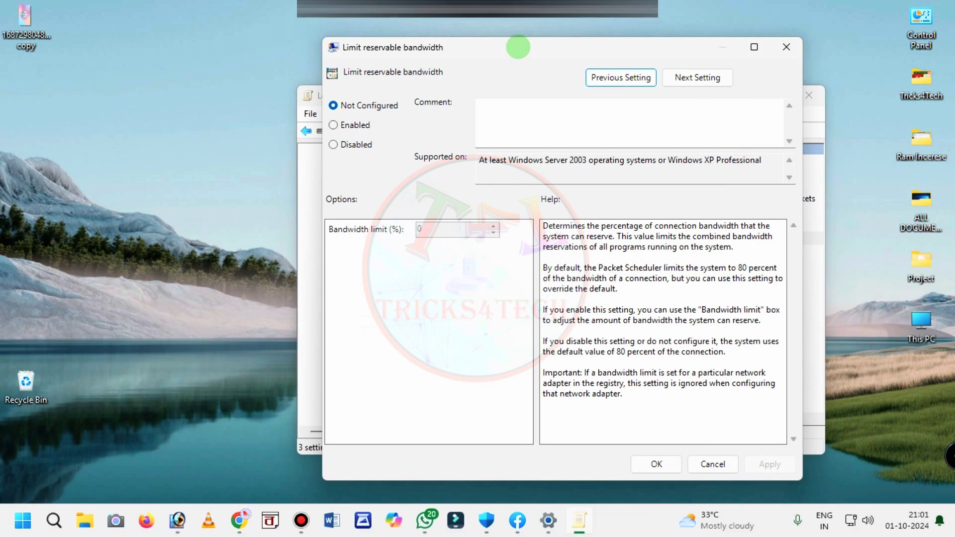
mouse_move(518, 47)
left_mouse_down()
mouse_move(550, 52)
mouse_move(529, 53)
left_mouse_up()
left_click(330, 148)
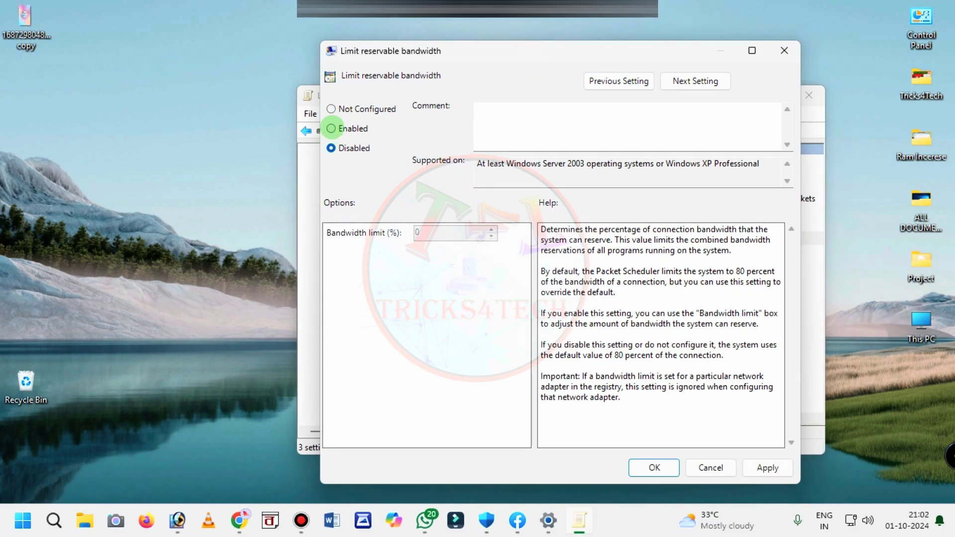
left_click(331, 128)
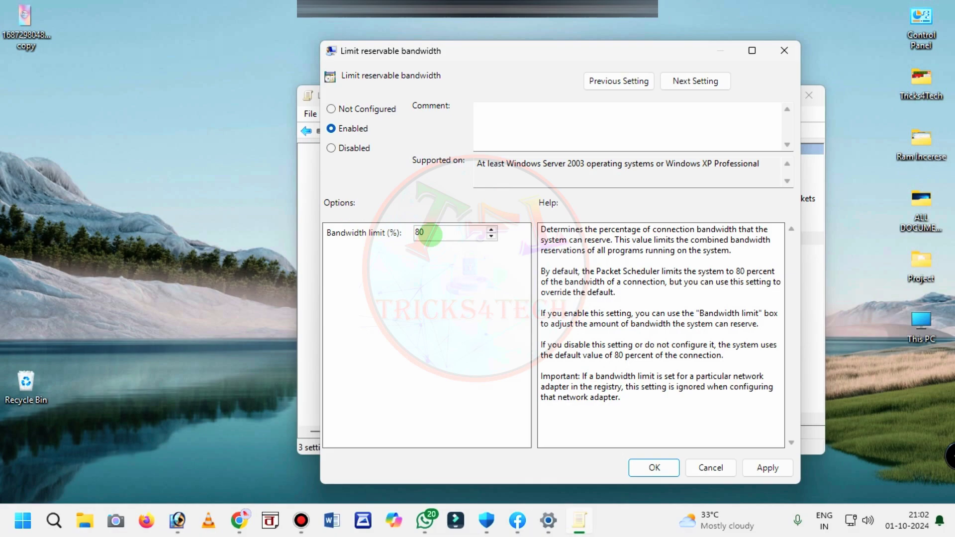
left_click(450, 235)
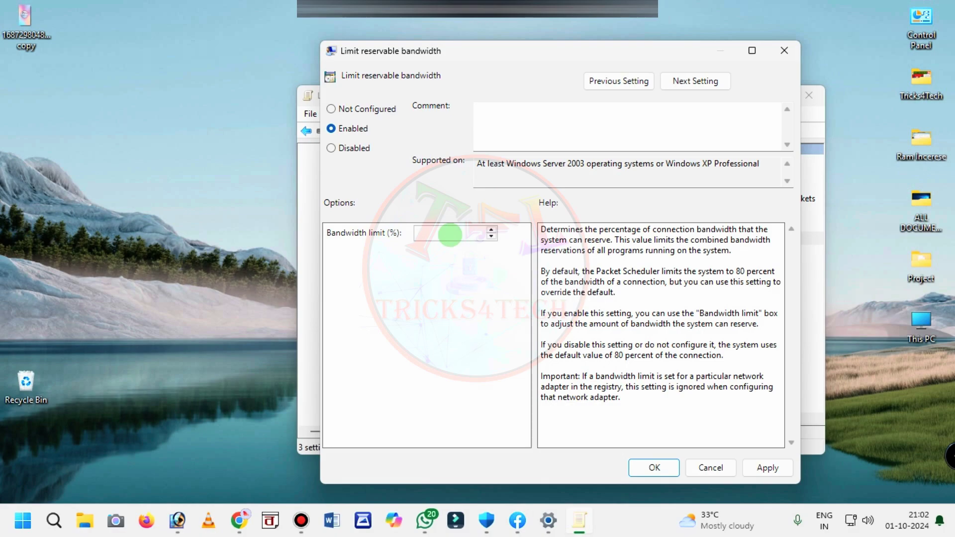
type("0")
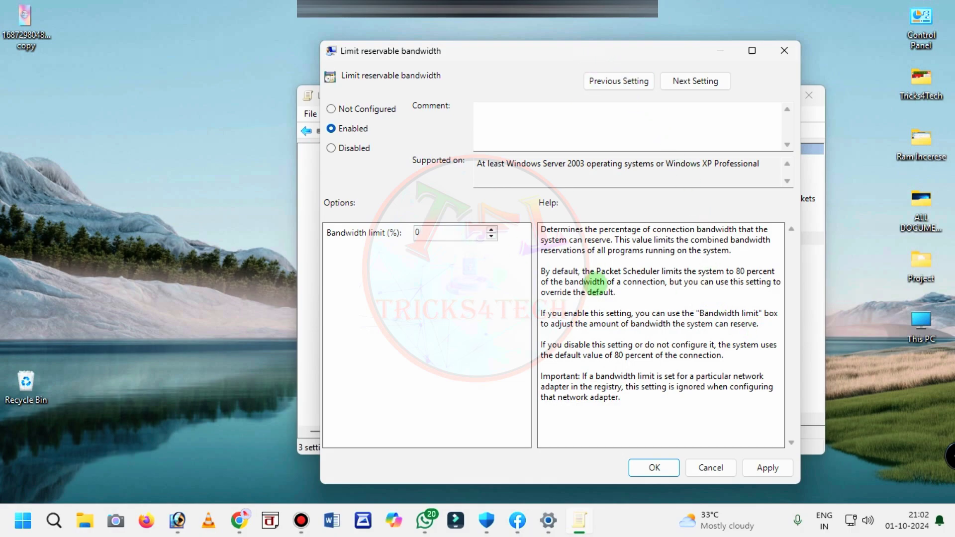
left_click(768, 469)
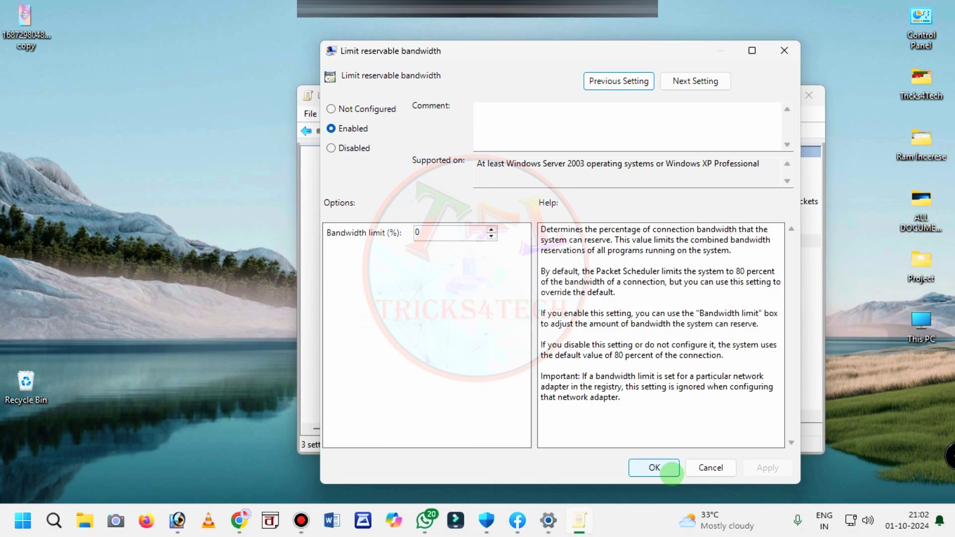
left_click(654, 468)
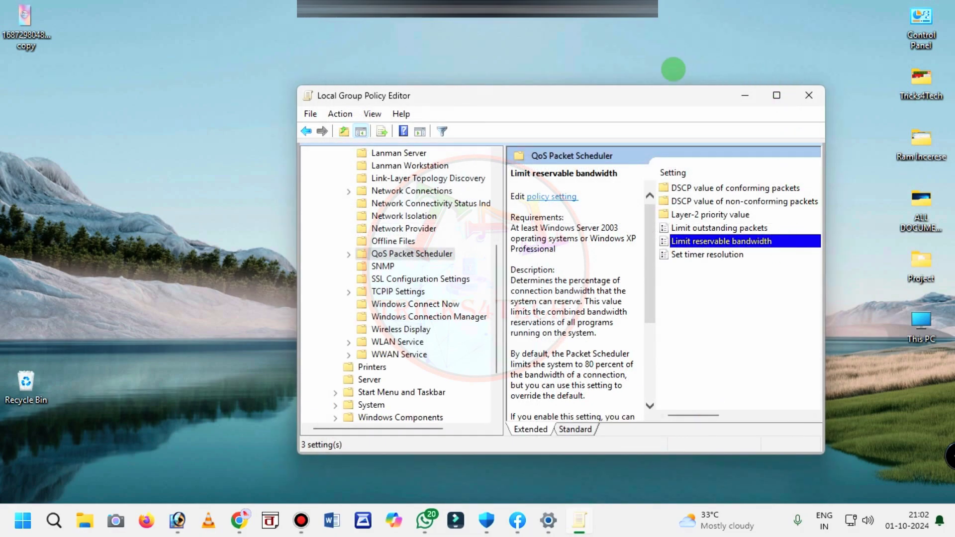
left_click(809, 95)
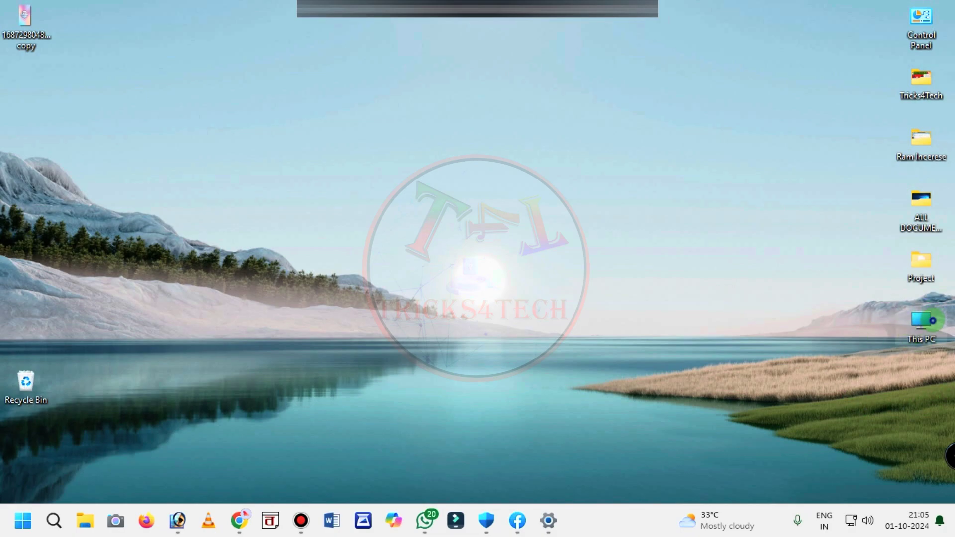
- Open Device Manager from the system properties of This PC and reposition its window
double_click(931, 321)
left_click_drag(516, 90, 612, 56)
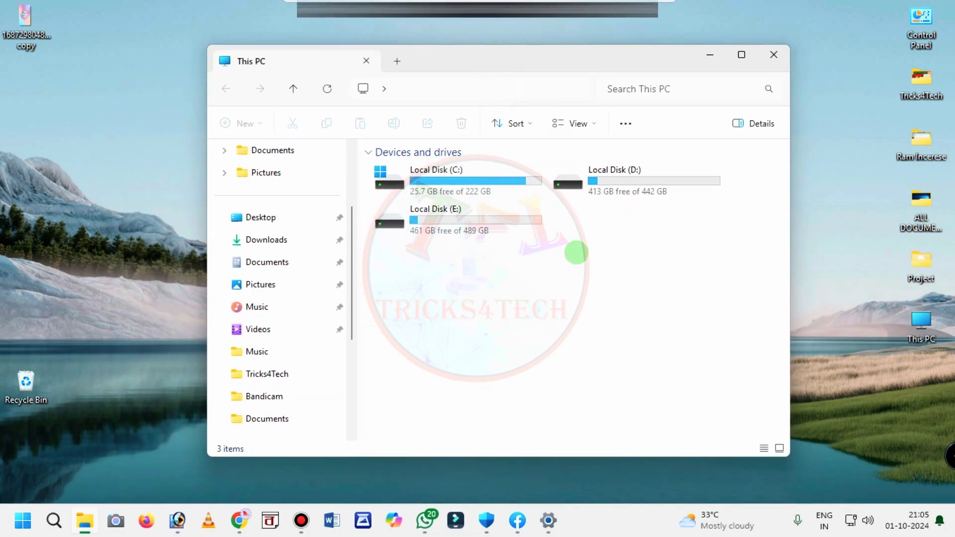
right_click(553, 278)
left_click(602, 207)
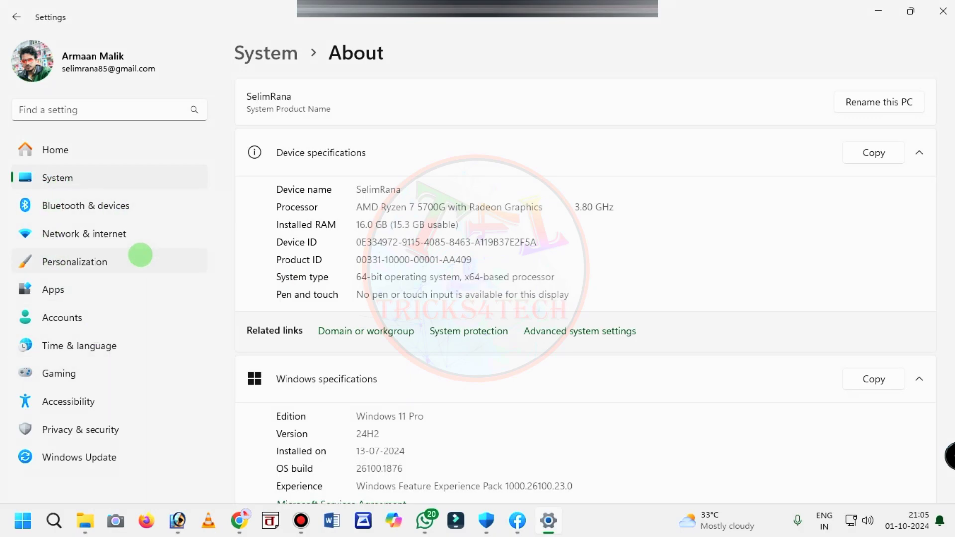
scroll(595, 267, "down", 6)
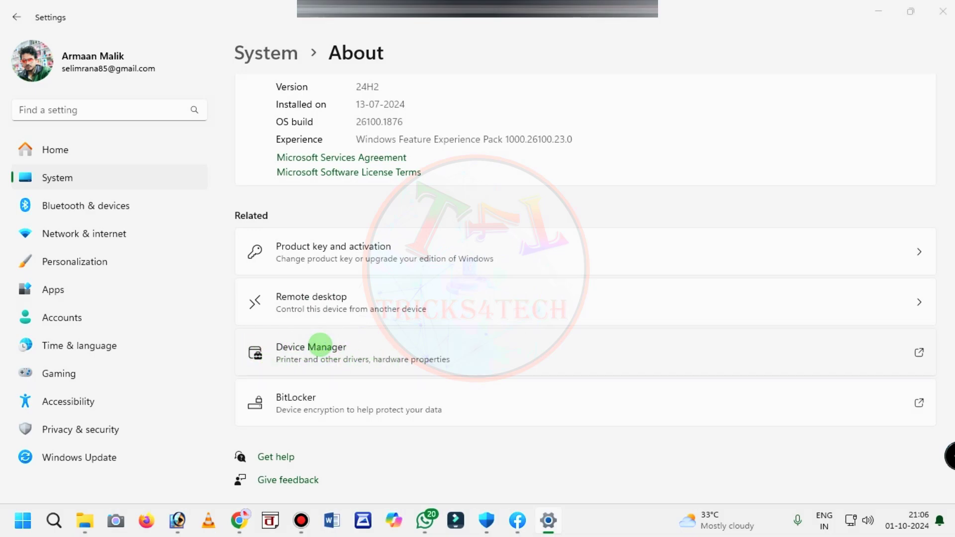
left_click(319, 345)
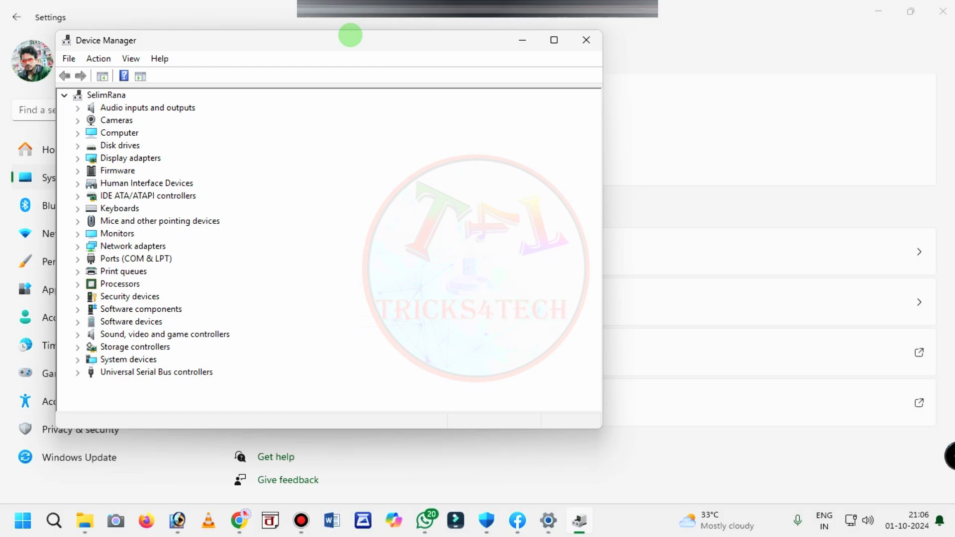
left_click_drag(350, 35, 550, 45)
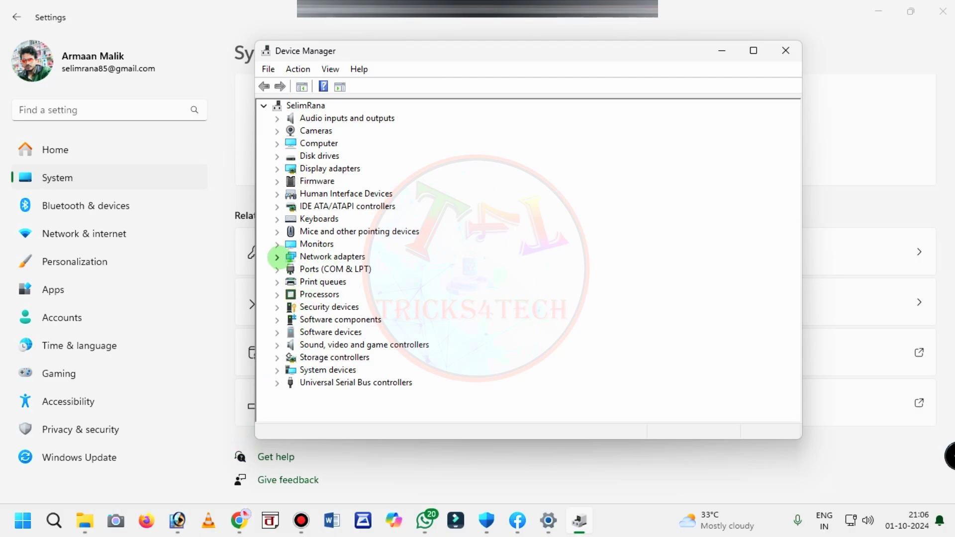
- Open the advanced properties of the Realtek PCIe GbE Family Controller under Network adapters
left_click(277, 258)
scroll(268, 249, "down", 1)
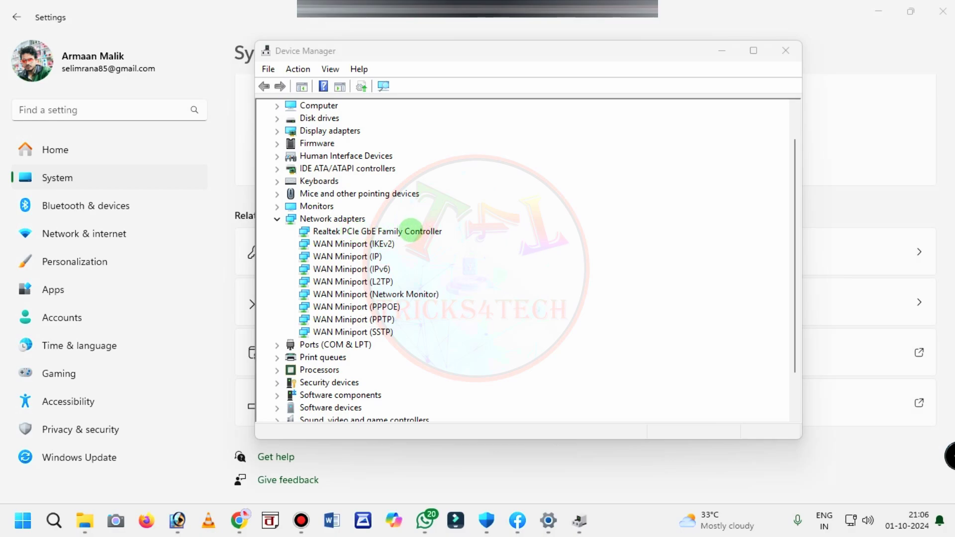
left_click(408, 231)
right_click(396, 231)
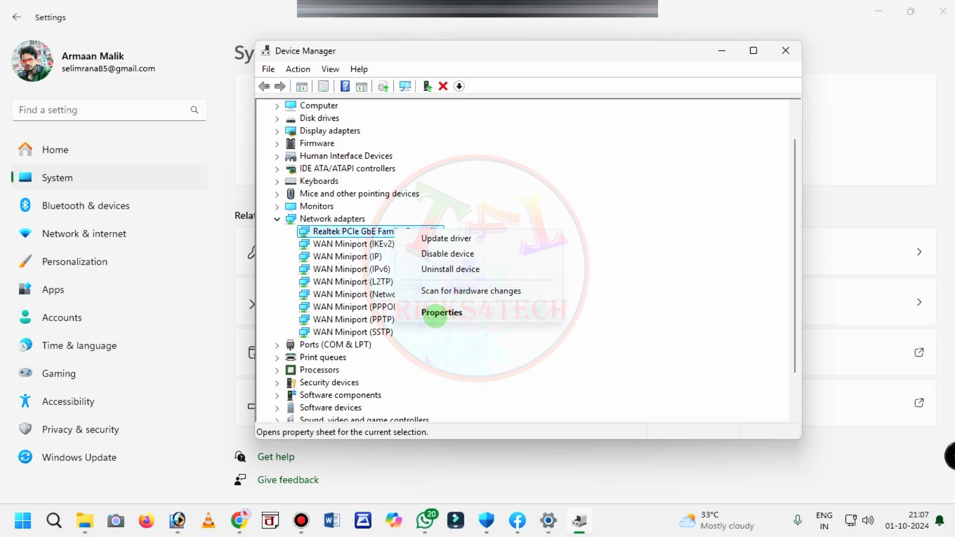
left_click(435, 314)
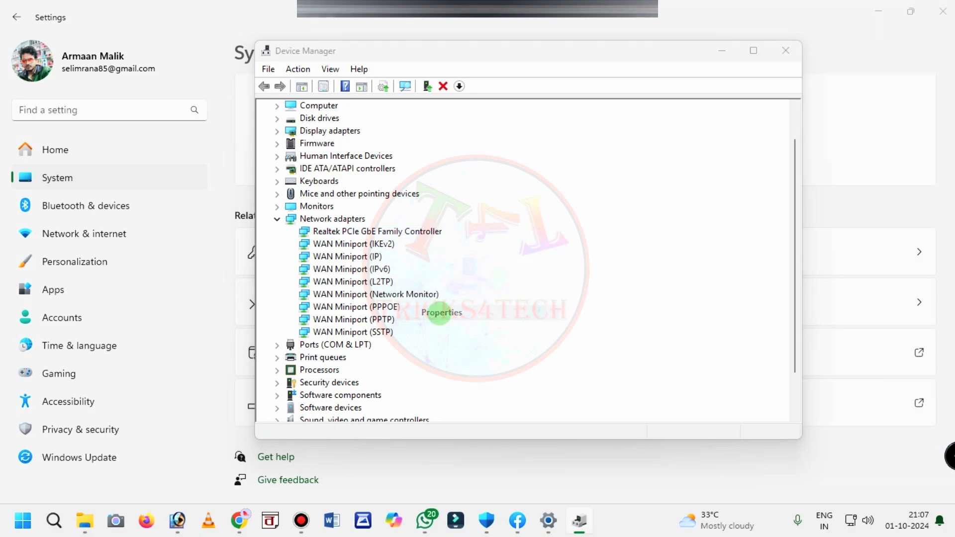
left_click_drag(580, 79, 554, 99)
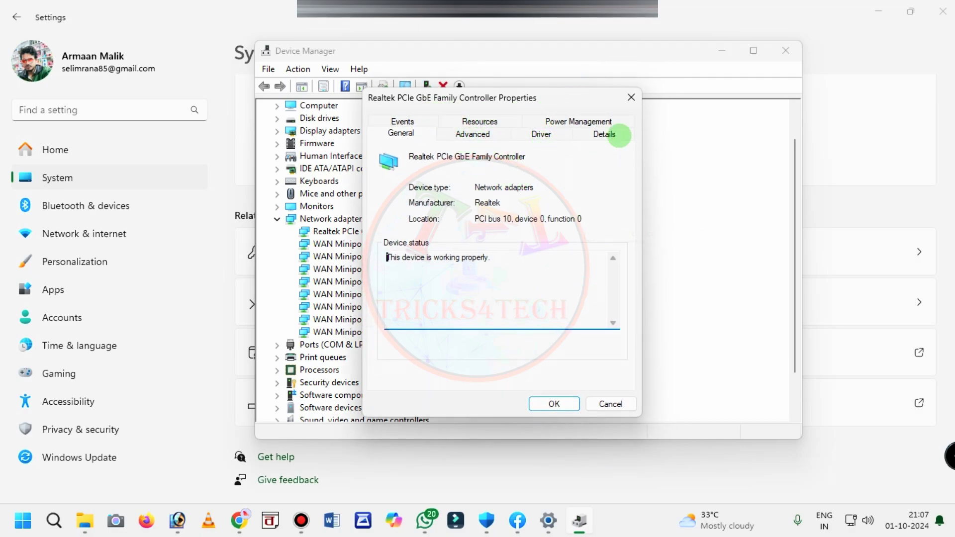
mouse_move(547, 99)
left_mouse_down()
mouse_move(603, 103)
mouse_move(542, 95)
left_mouse_up()
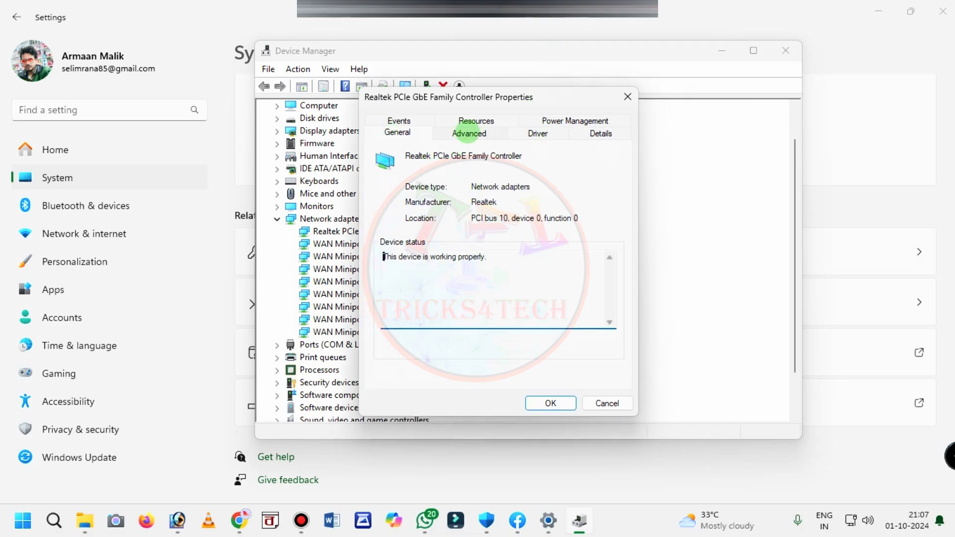
left_click(469, 133)
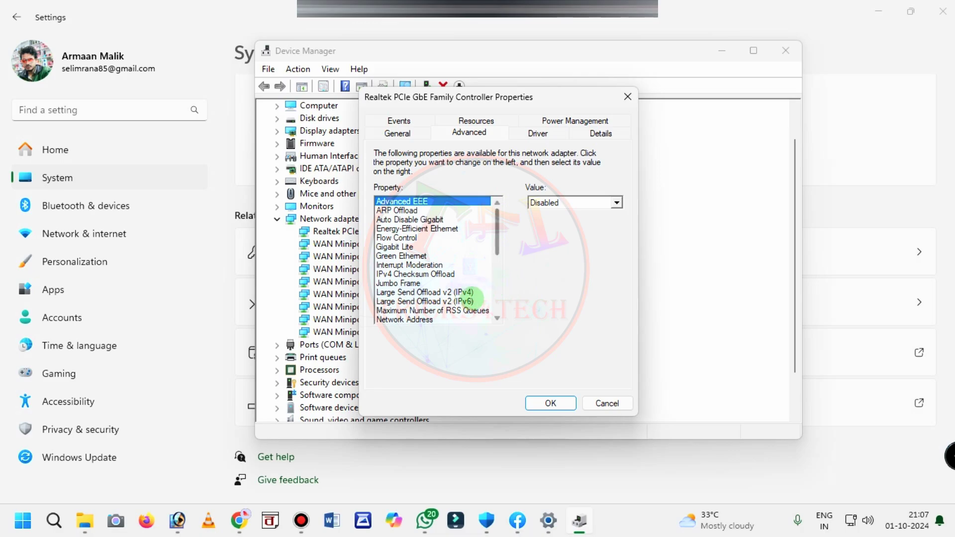
- Set the adapter's Large Send Offload v2 (IPv4) property to Disabled, save it, and close Device Manager and Settings
left_click(409, 293)
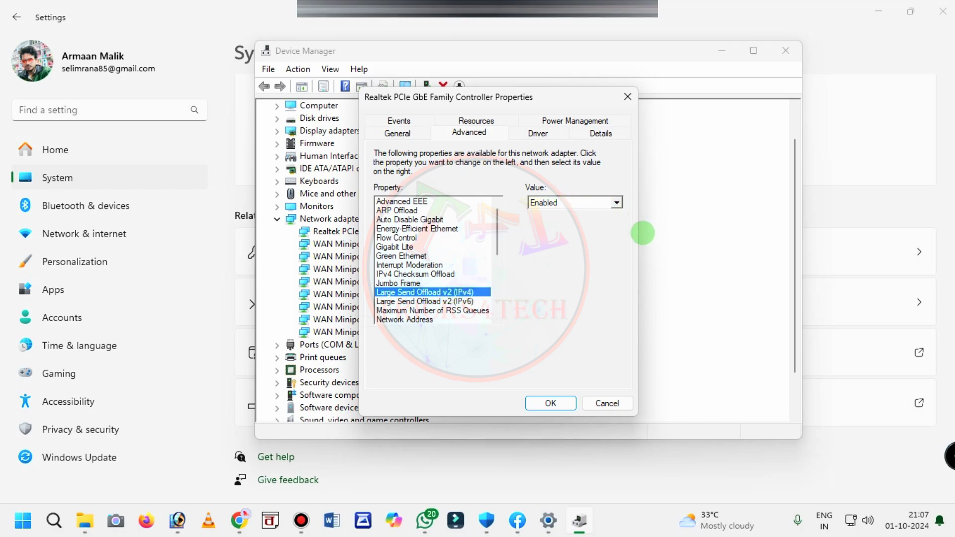
left_click(616, 202)
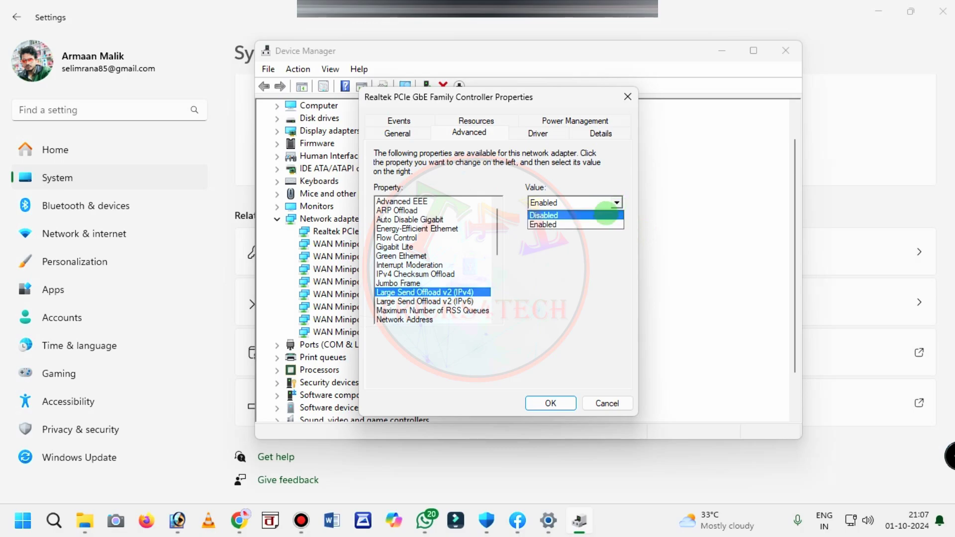
left_click(544, 213)
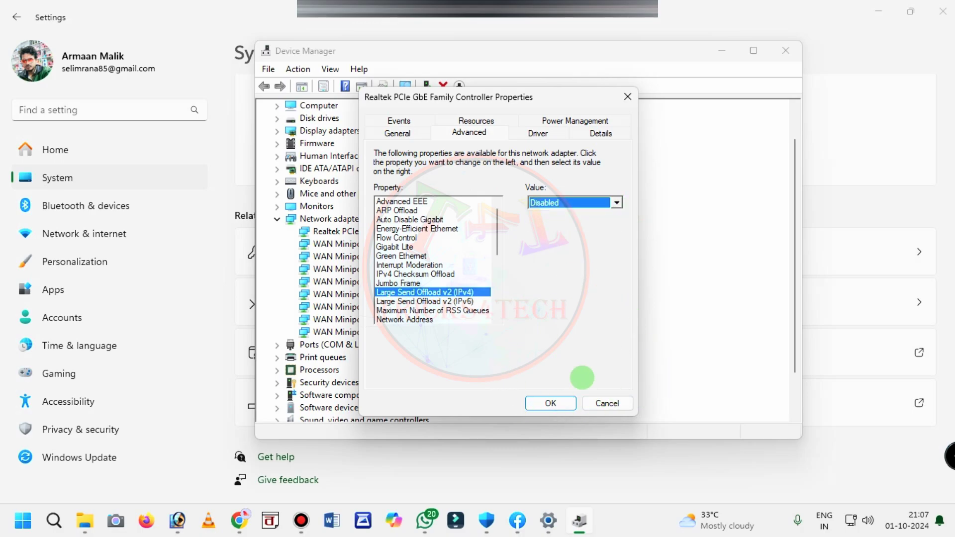
left_click(551, 403)
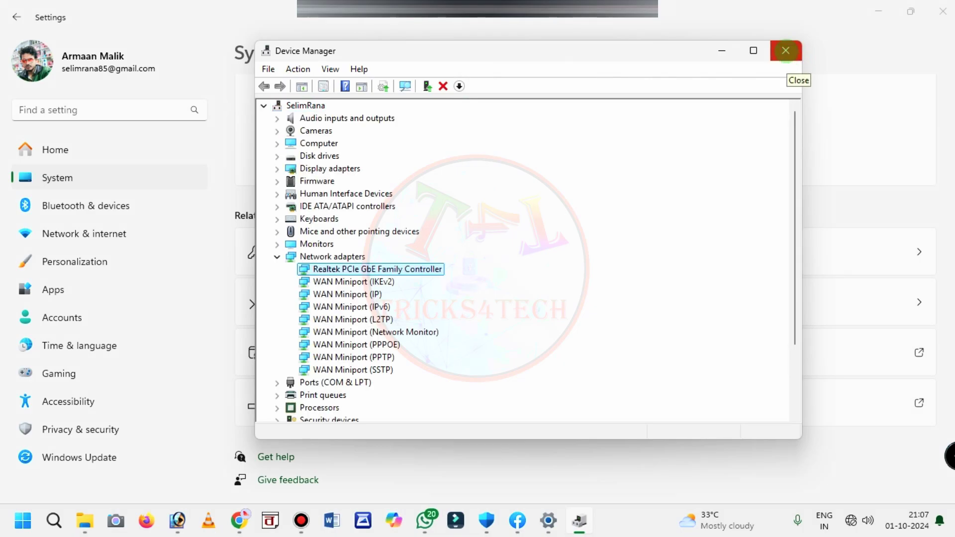
left_click(786, 51)
left_click(943, 11)
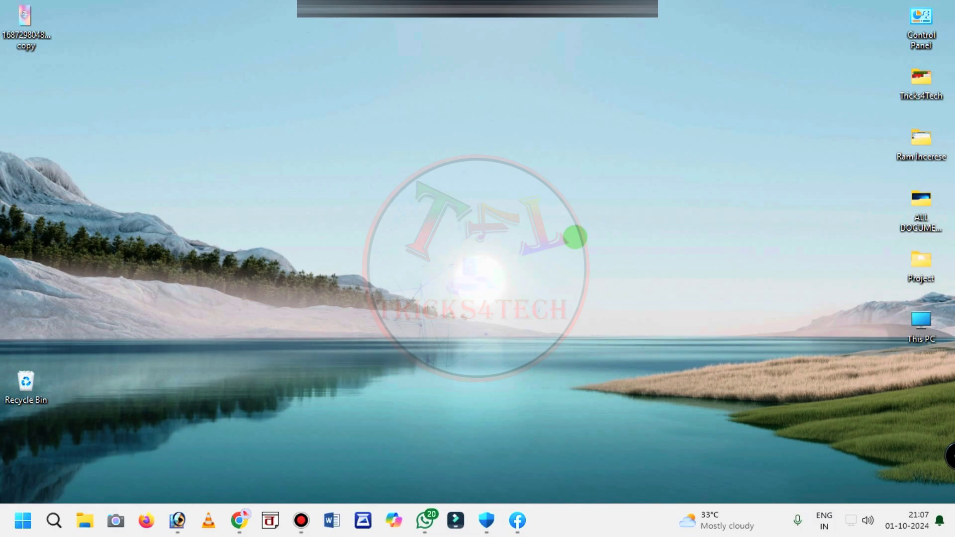
- Bring up the PC's power options
left_click(23, 520)
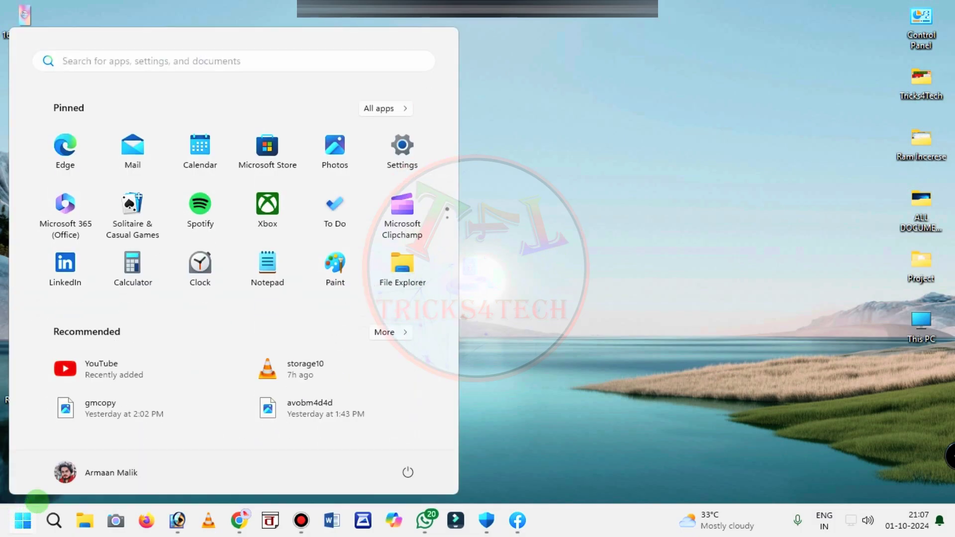
left_click(411, 471)
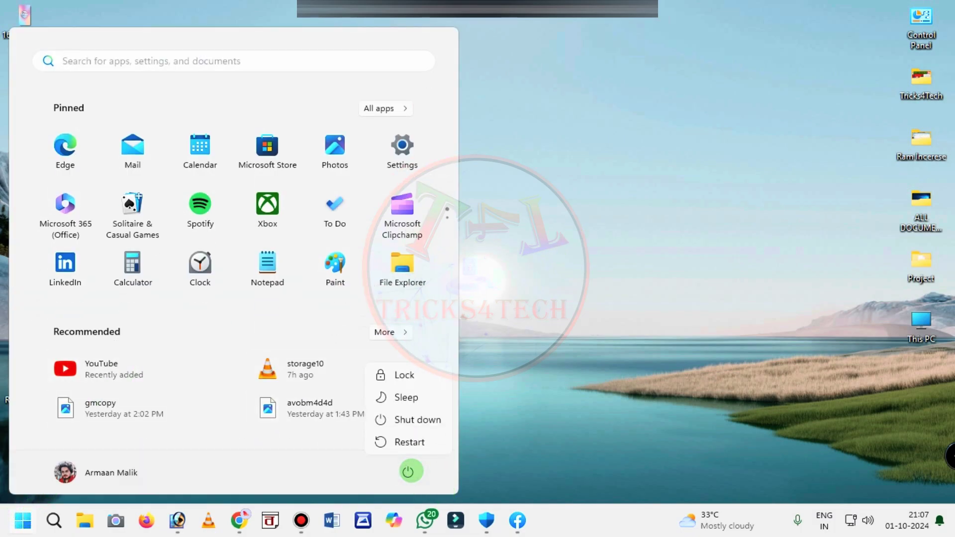